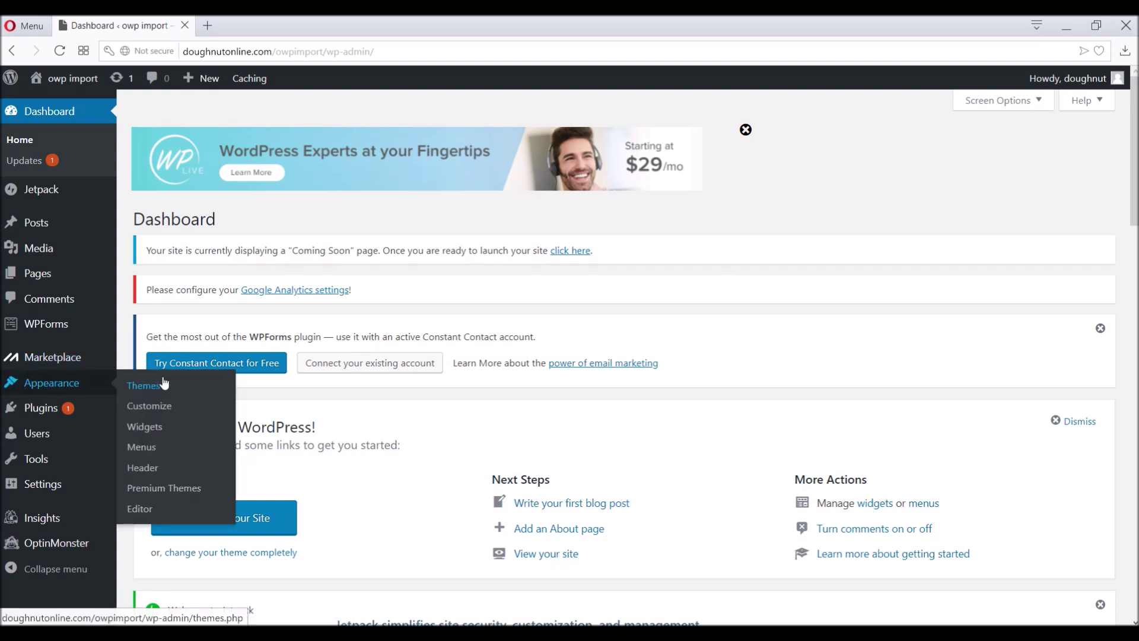
Step: Go to Appearance > Themes to list the installed themes
left_click(143, 385)
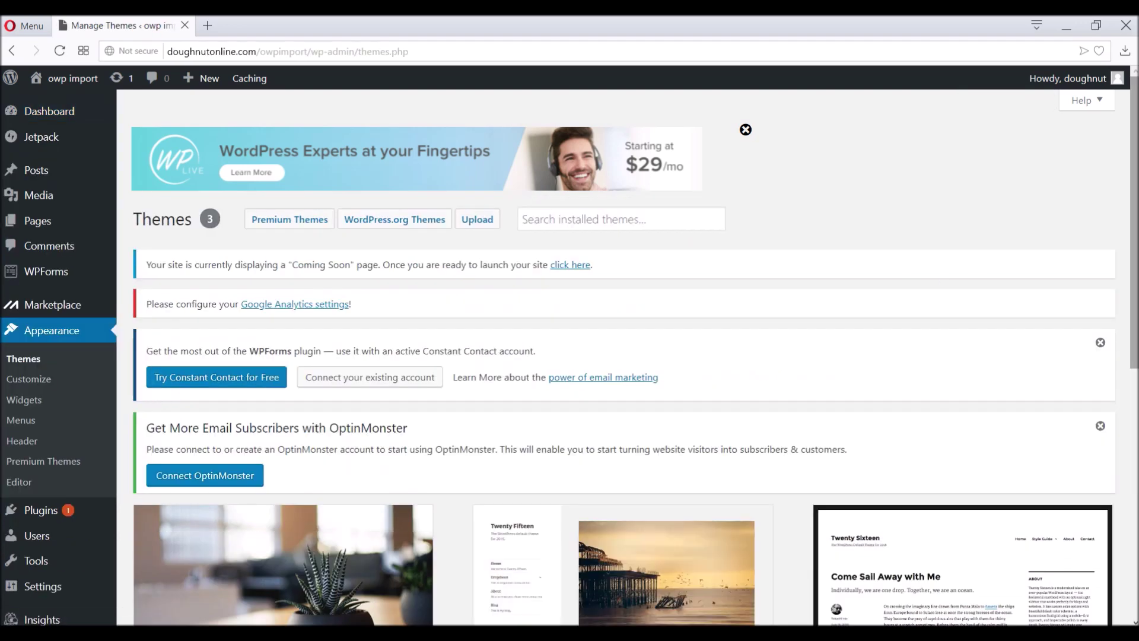
scroll(162, 393, "down", 3)
scroll(1135, 174, "down", 2)
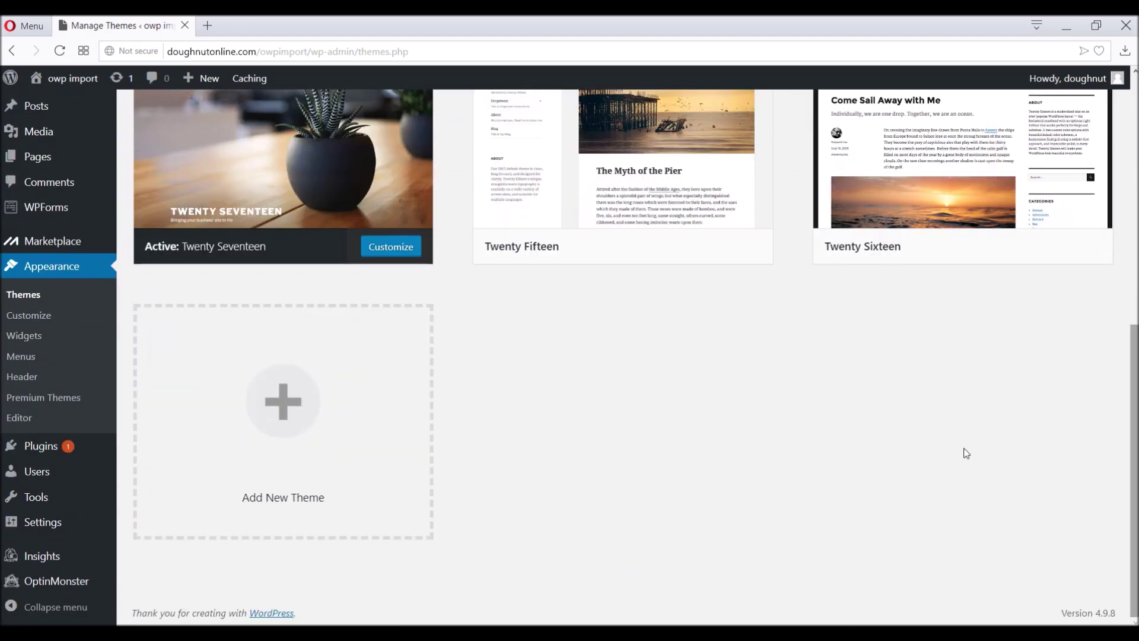
Step: Search the theme directory for 'Ocean', install OceanWP and activate it
left_click(363, 470)
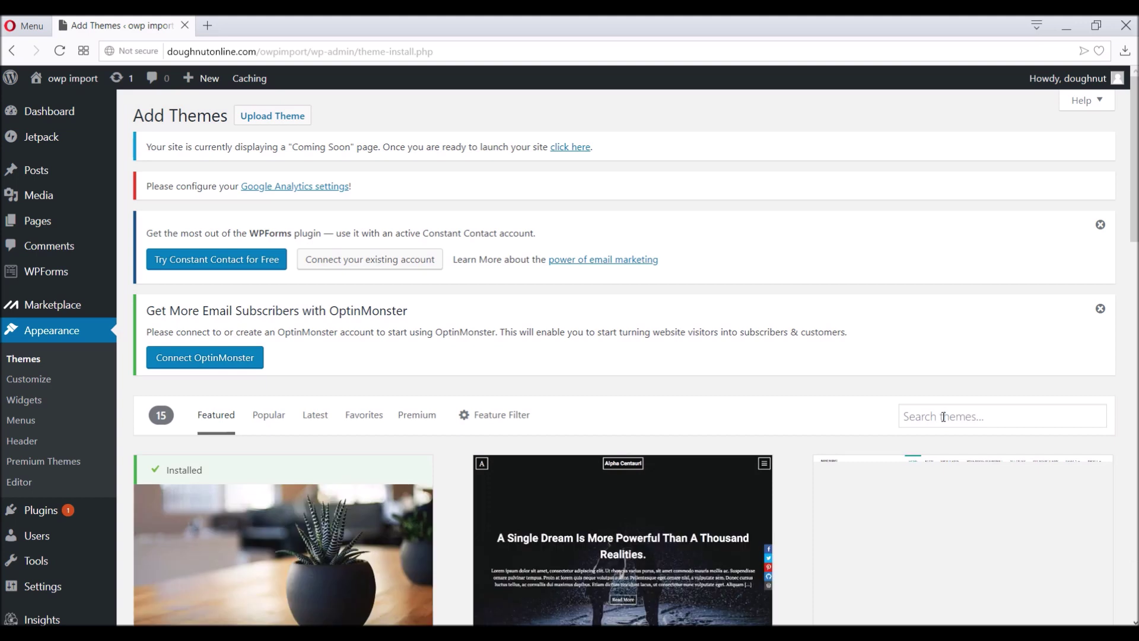
left_click(942, 417)
type("Ocean")
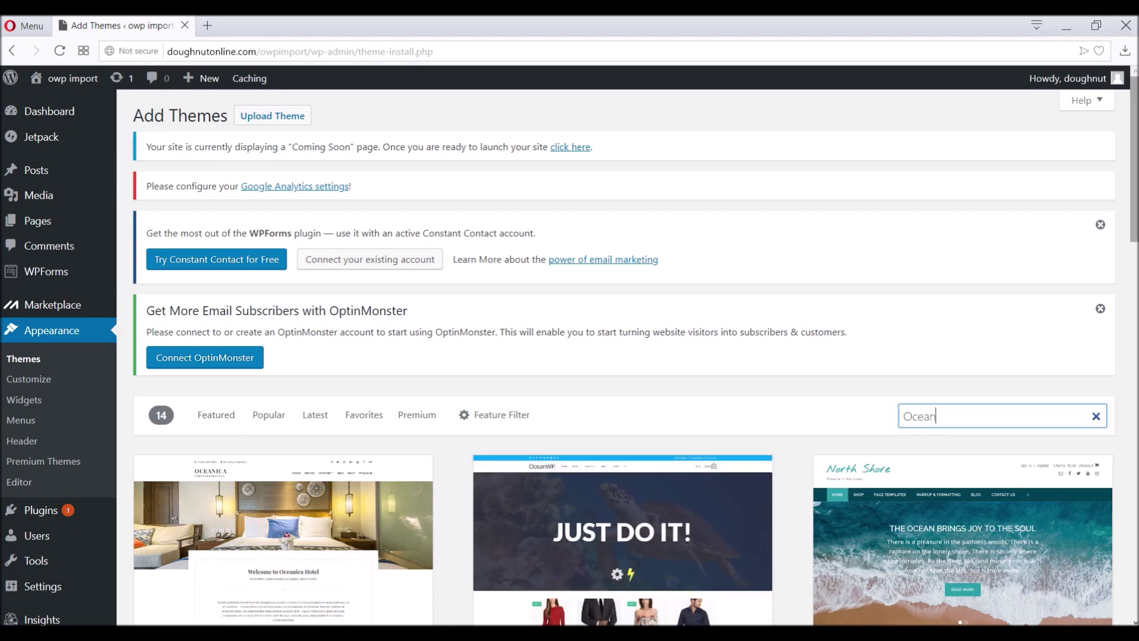
scroll(631, 574, "down", 2)
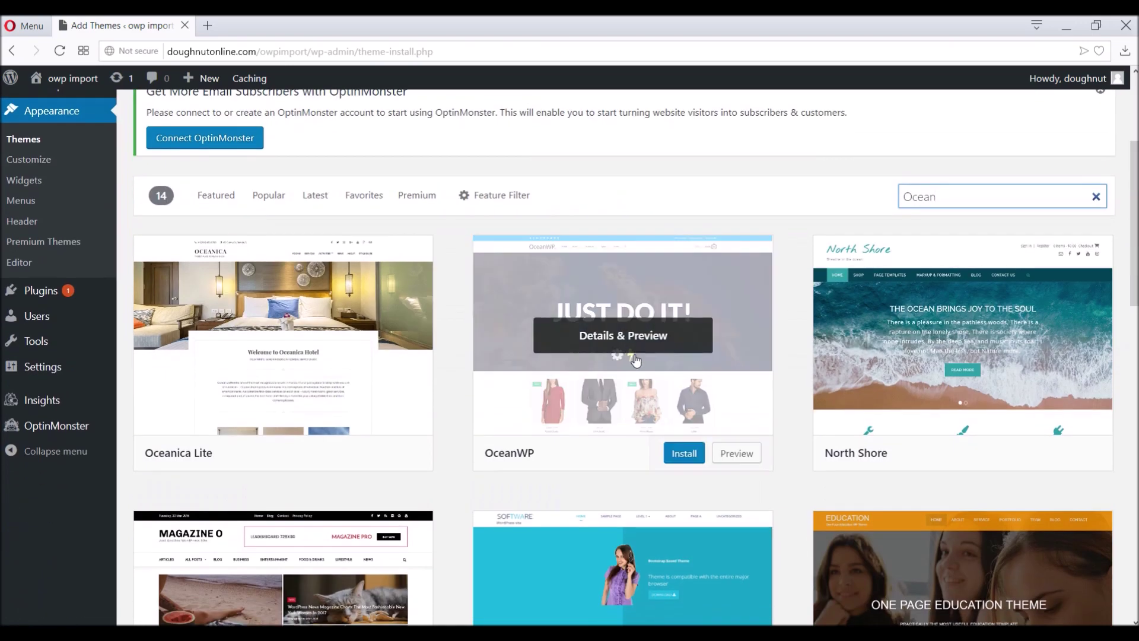
left_click(677, 458)
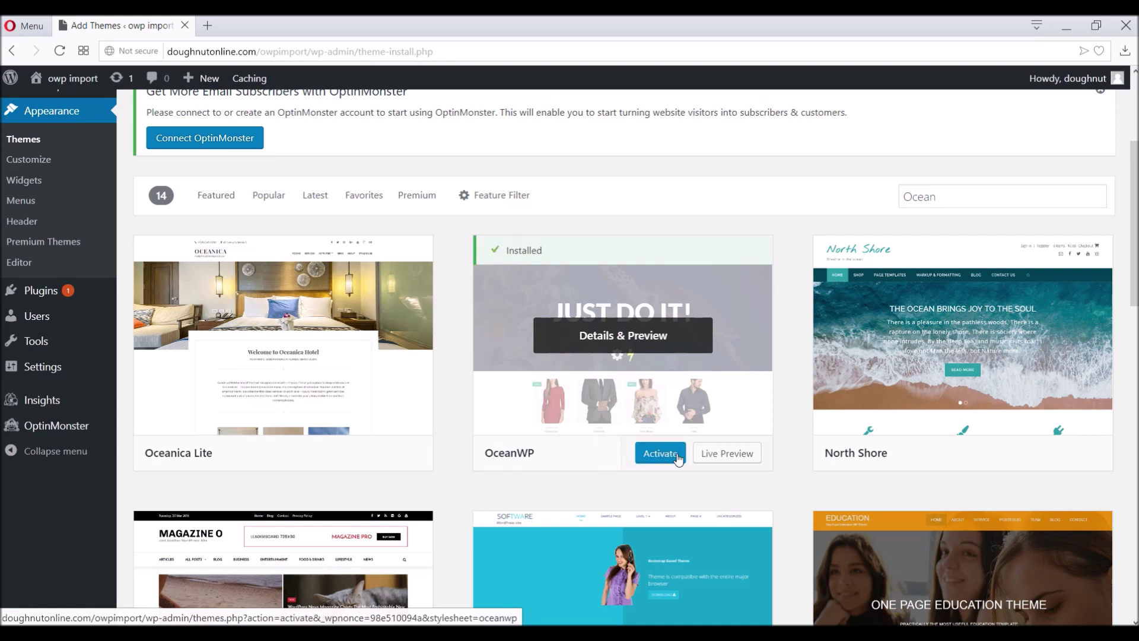
left_click(679, 458)
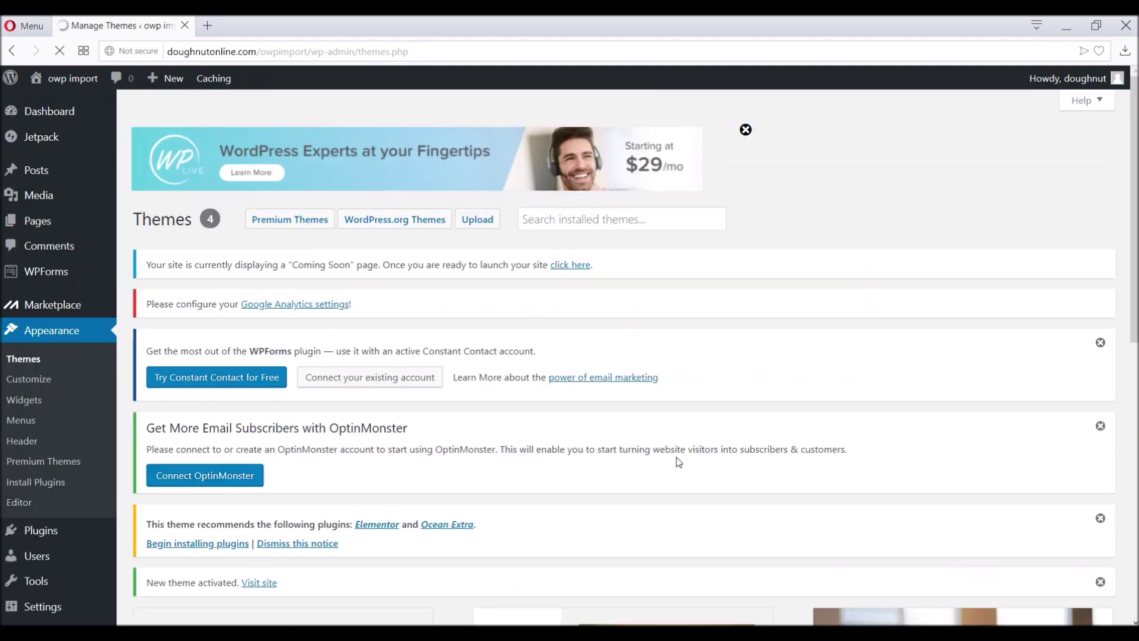
scroll(1136, 285, "down", 2)
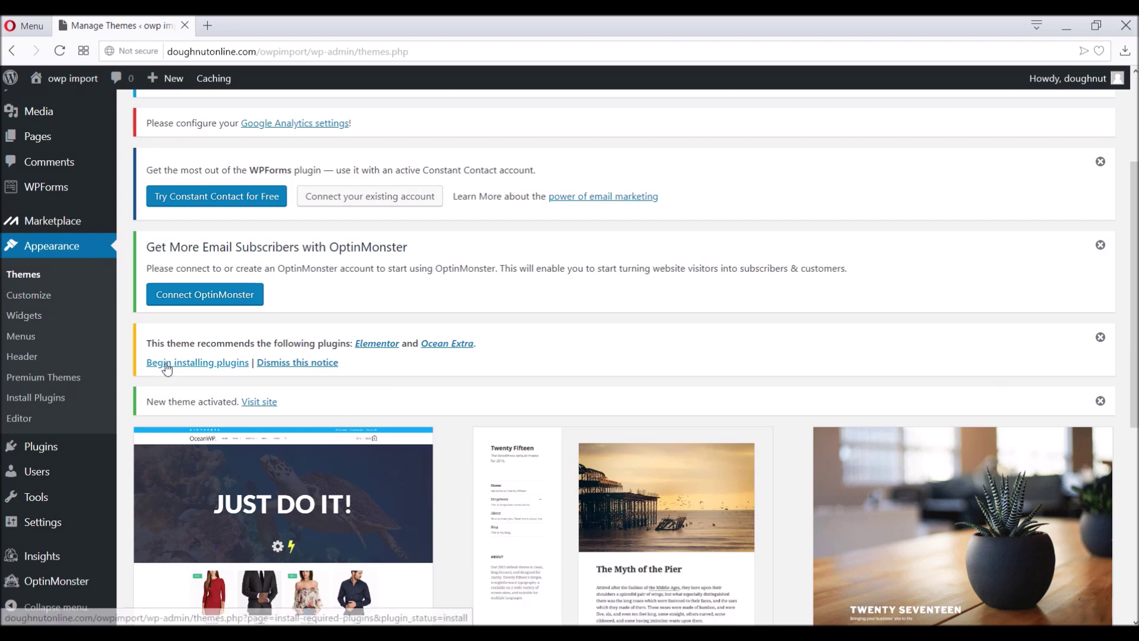
Step: Bulk-install and activate the recommended Elementor and Ocean Extra plugins, then return to the Dashboard
left_click(166, 364)
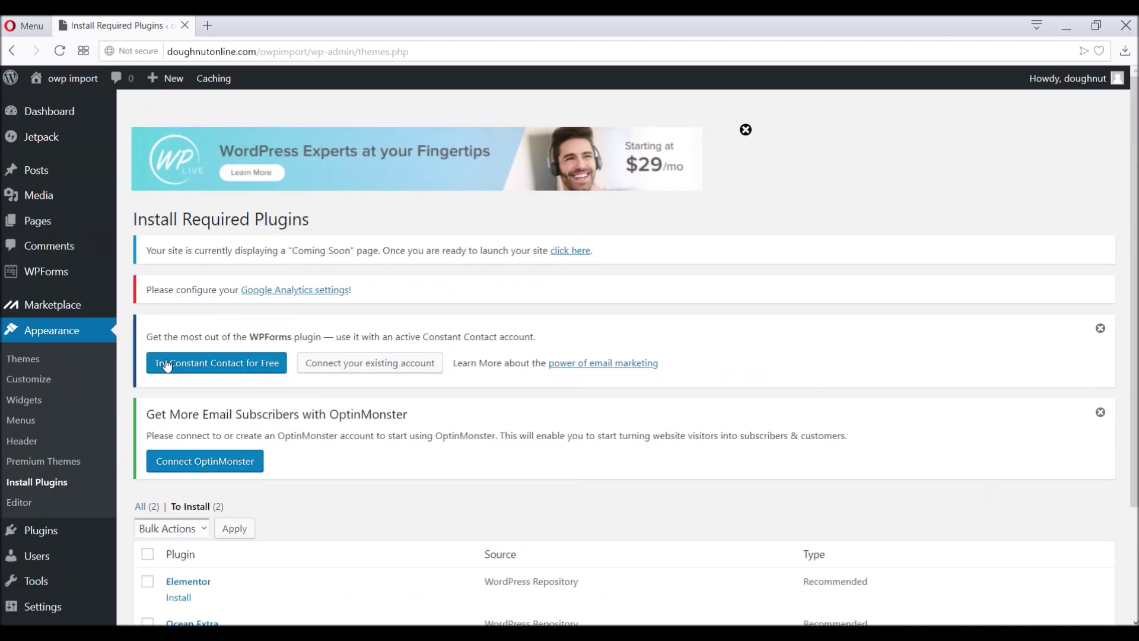
scroll(170, 379, "down", 2)
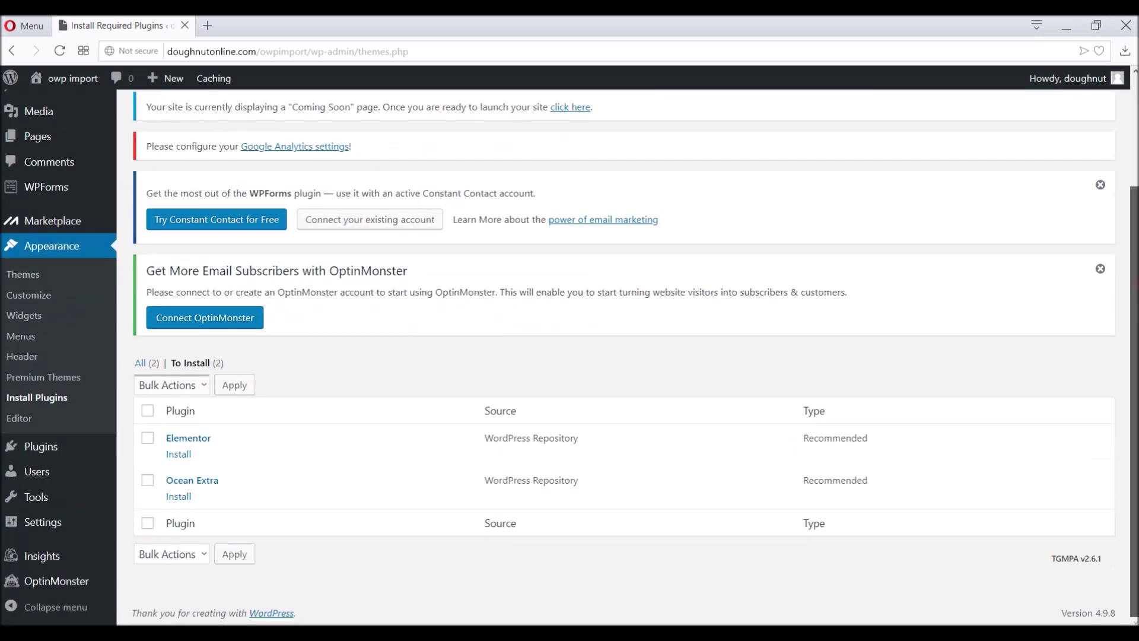
left_click(147, 410)
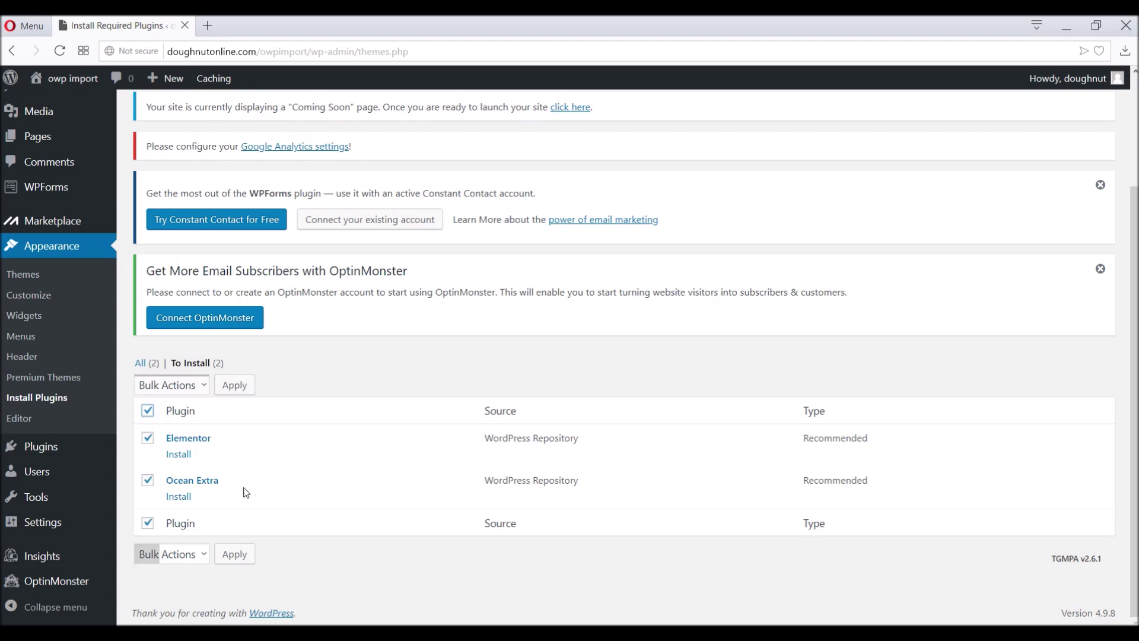
left_click(190, 389)
left_click(195, 414)
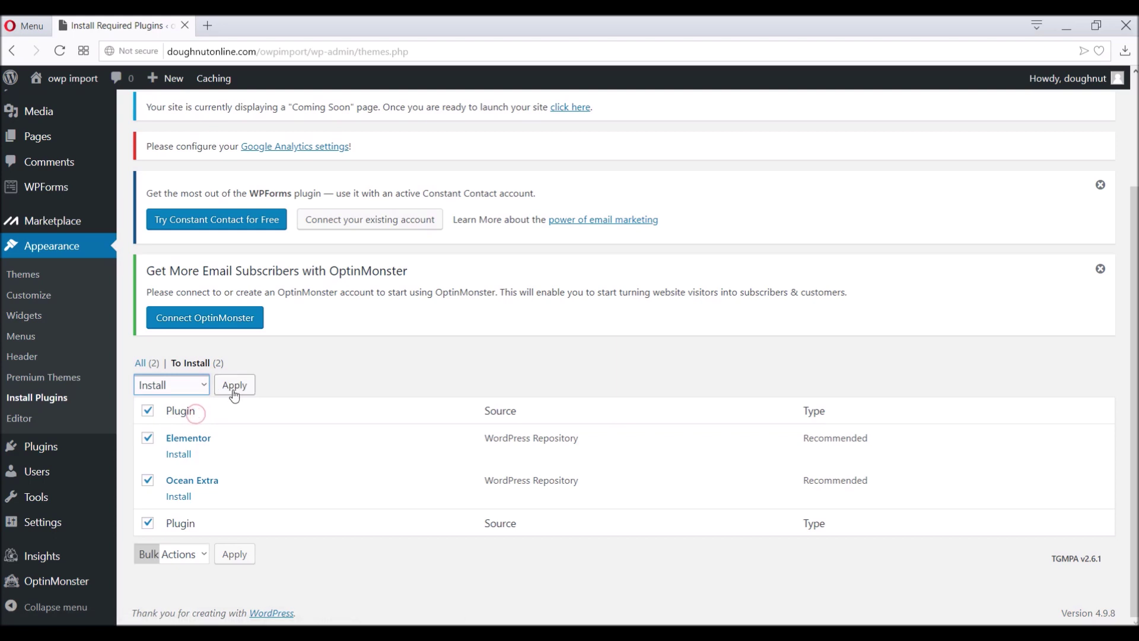
left_click(233, 388)
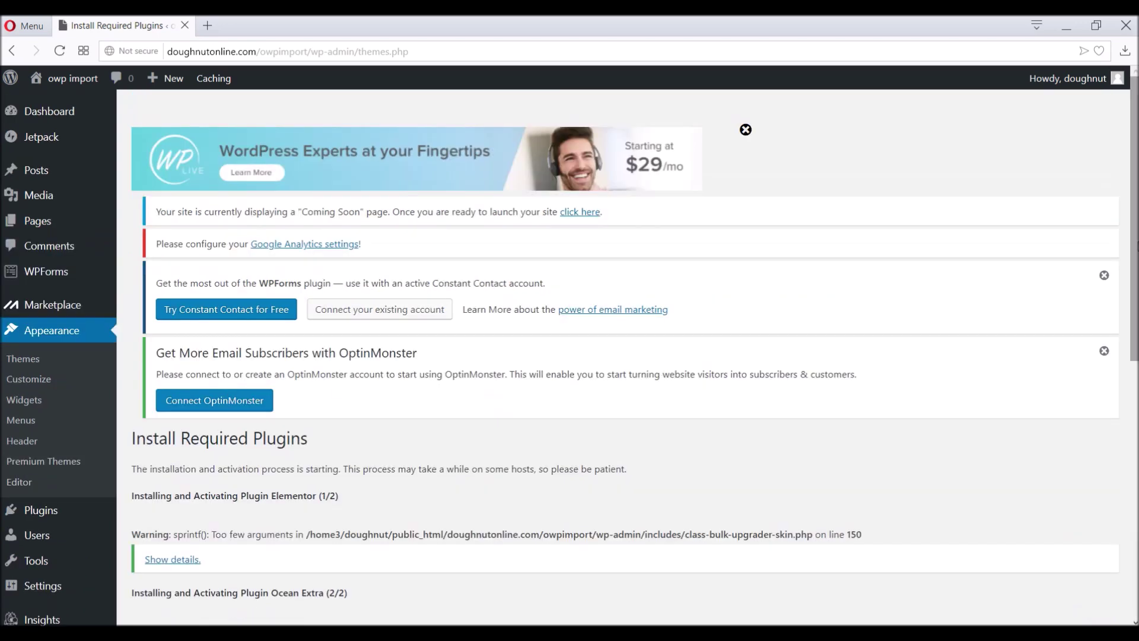
scroll(570, 356, "down", 3)
scroll(570, 356, "down", 2)
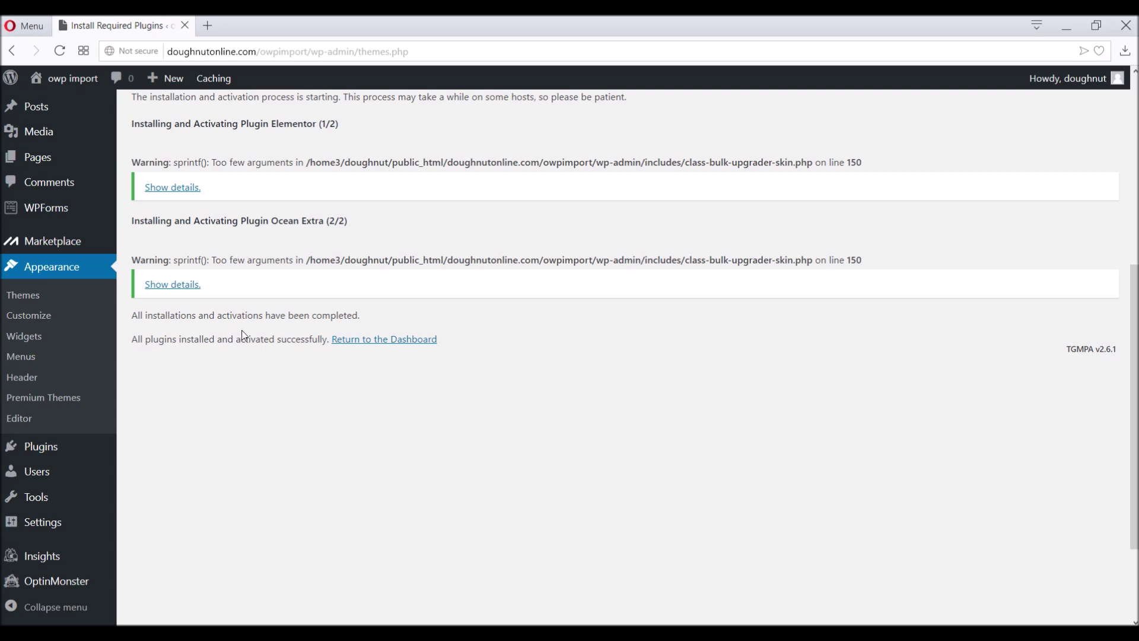
left_click(372, 339)
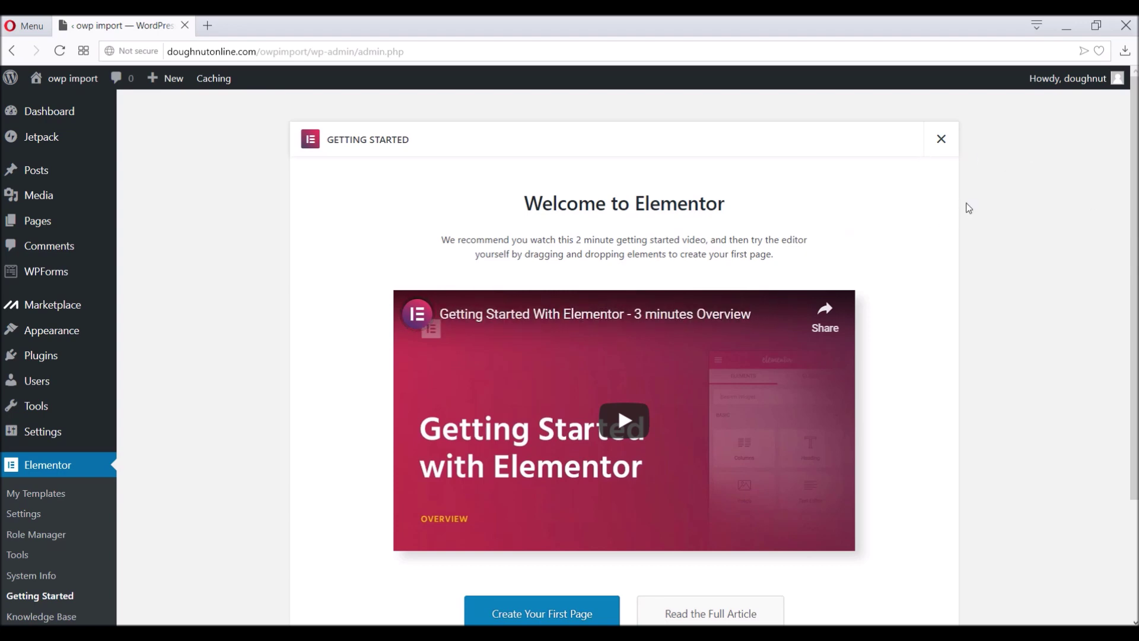
Step: Close the Elementor Getting Started welcome screen
left_click(942, 142)
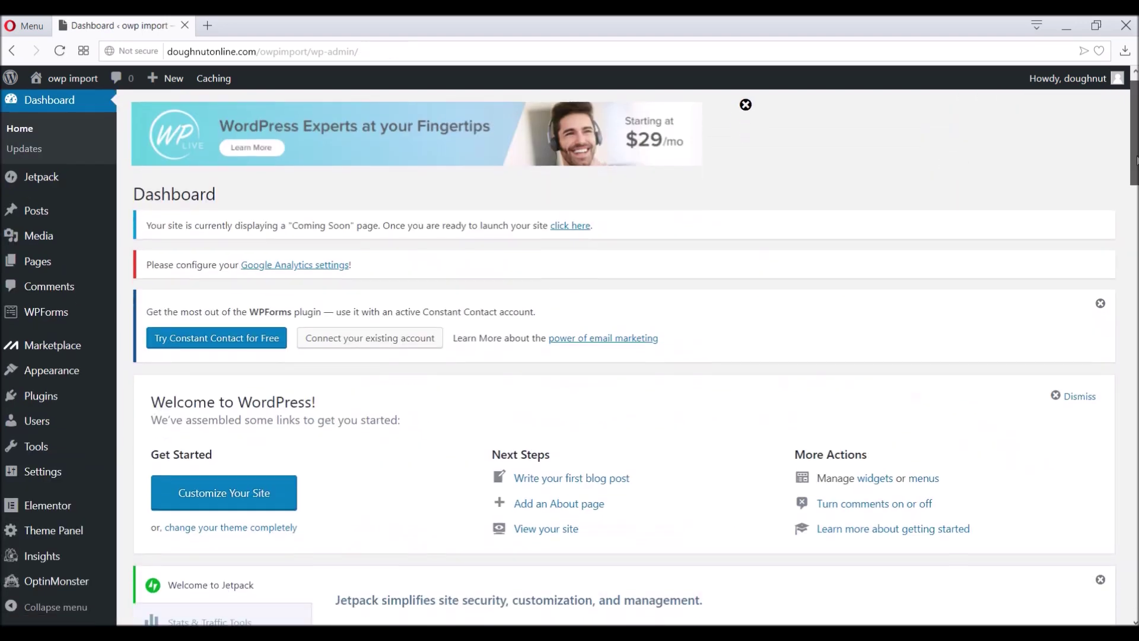
left_click_drag(1134, 165, 1134, 211)
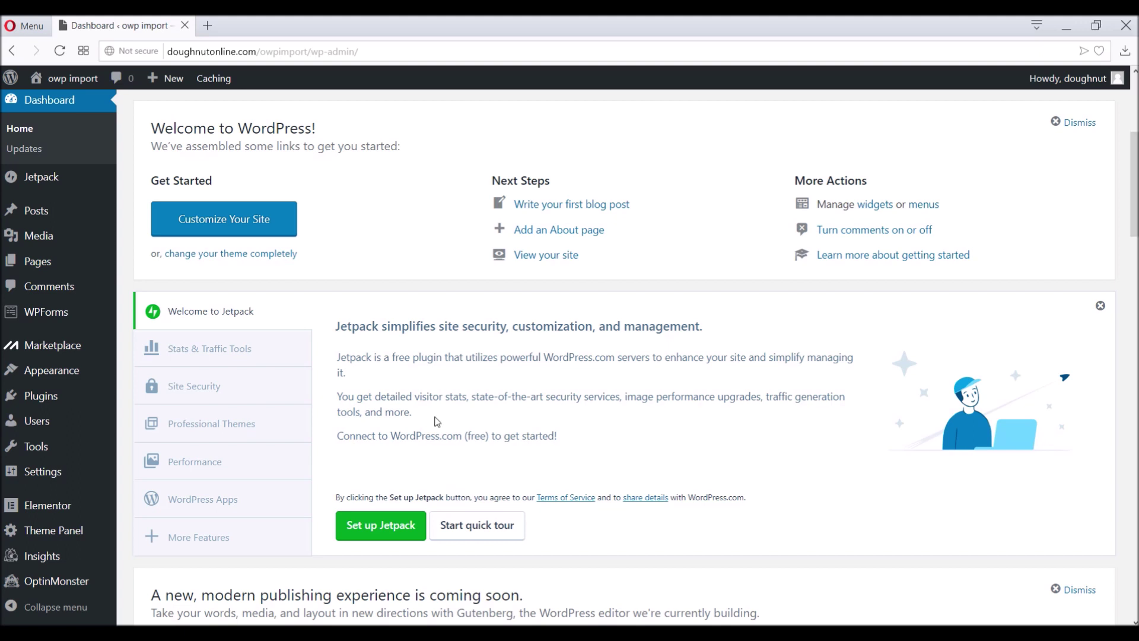
mouse_move(40, 407)
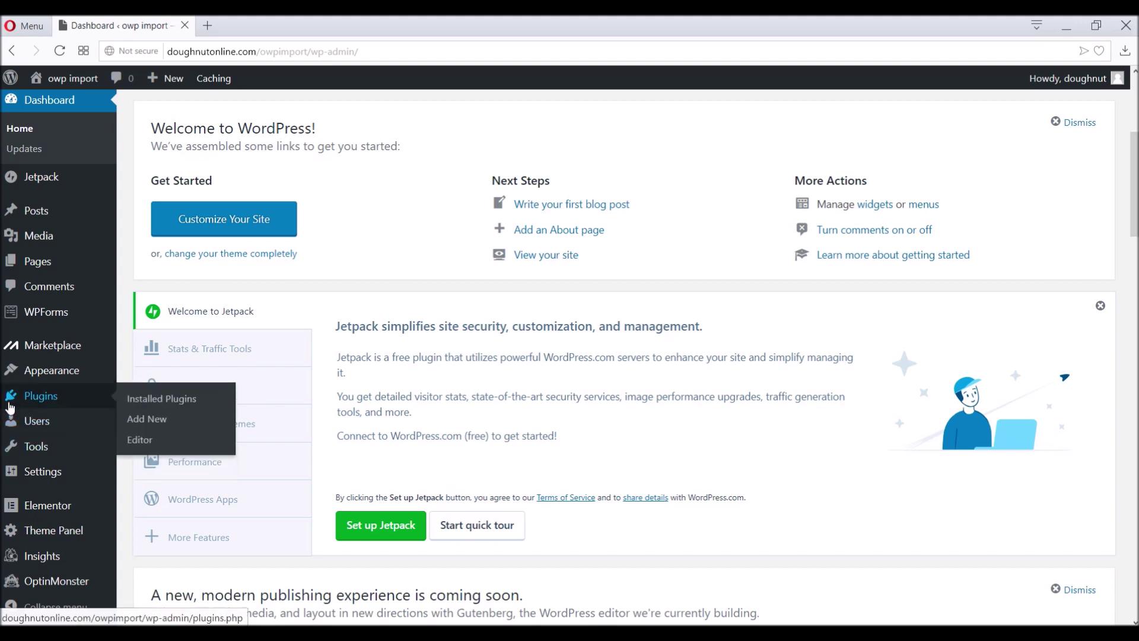
Step: Search the plugin directory for Ocean Demo Import, install it and activate it
left_click(191, 425)
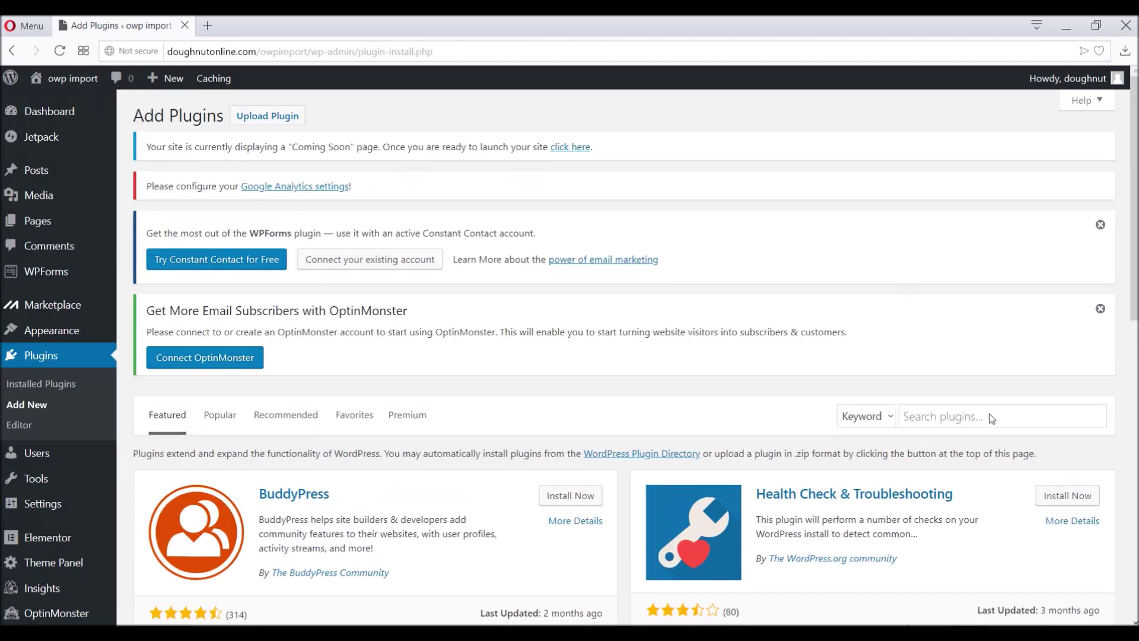
left_click(992, 418)
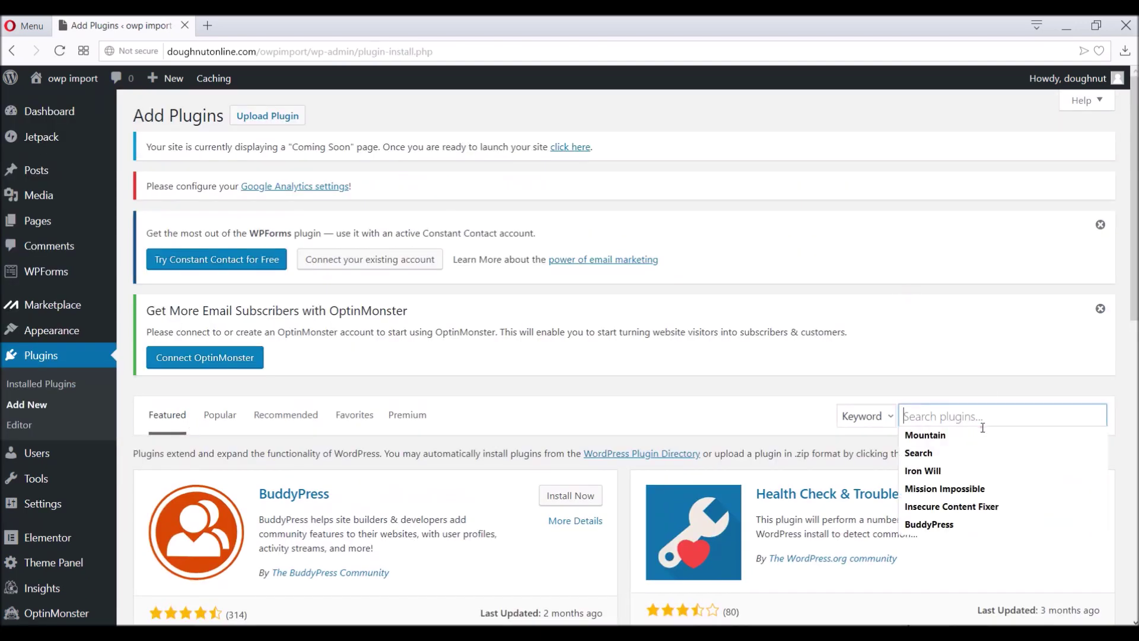
type("Ocean WP ")
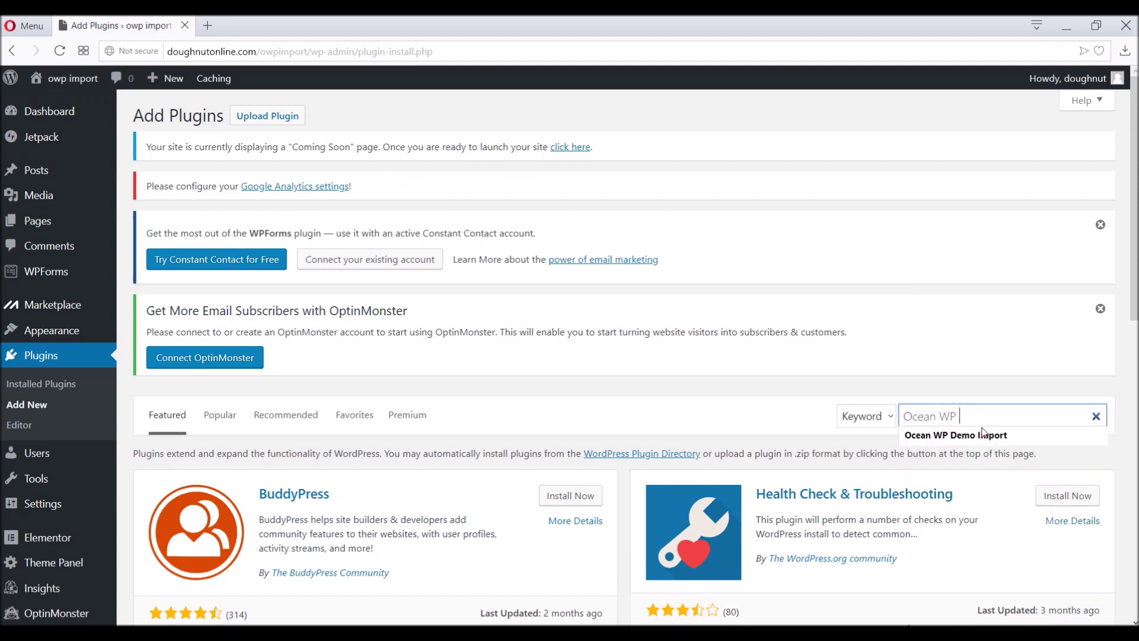
type("Demo")
type(" Import")
left_click(983, 435)
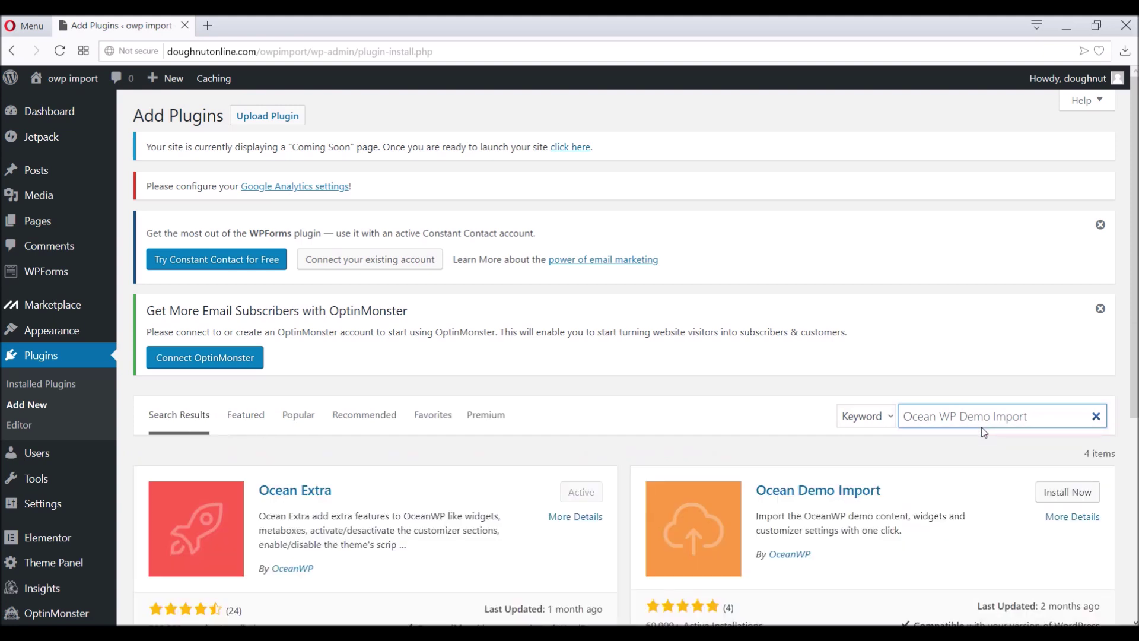
scroll(757, 440, "down", 1)
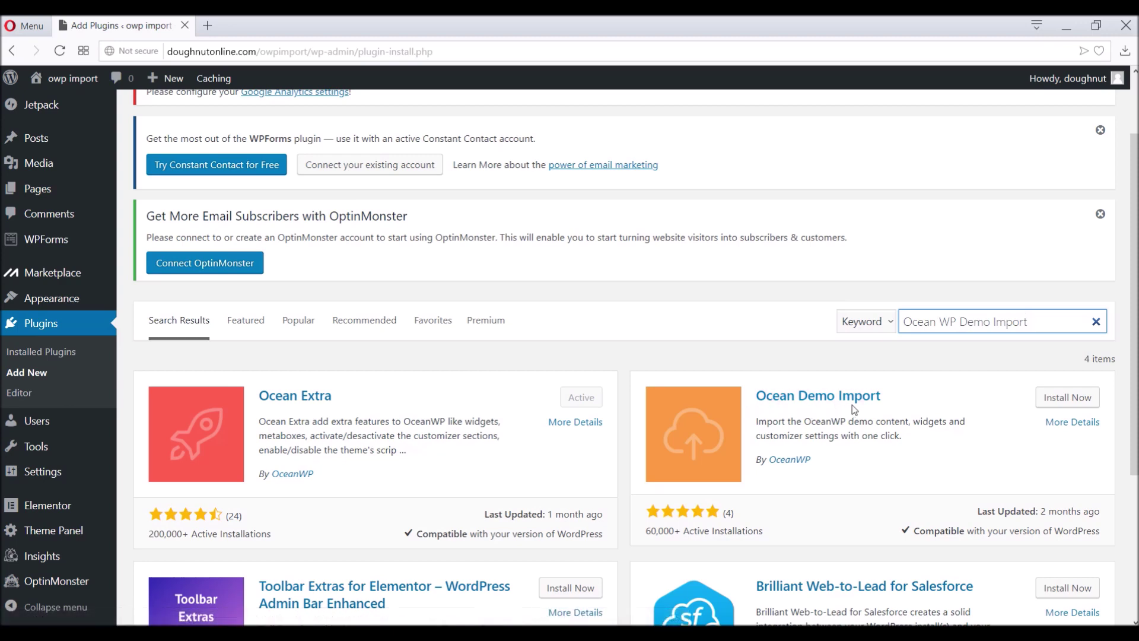
left_click(1071, 406)
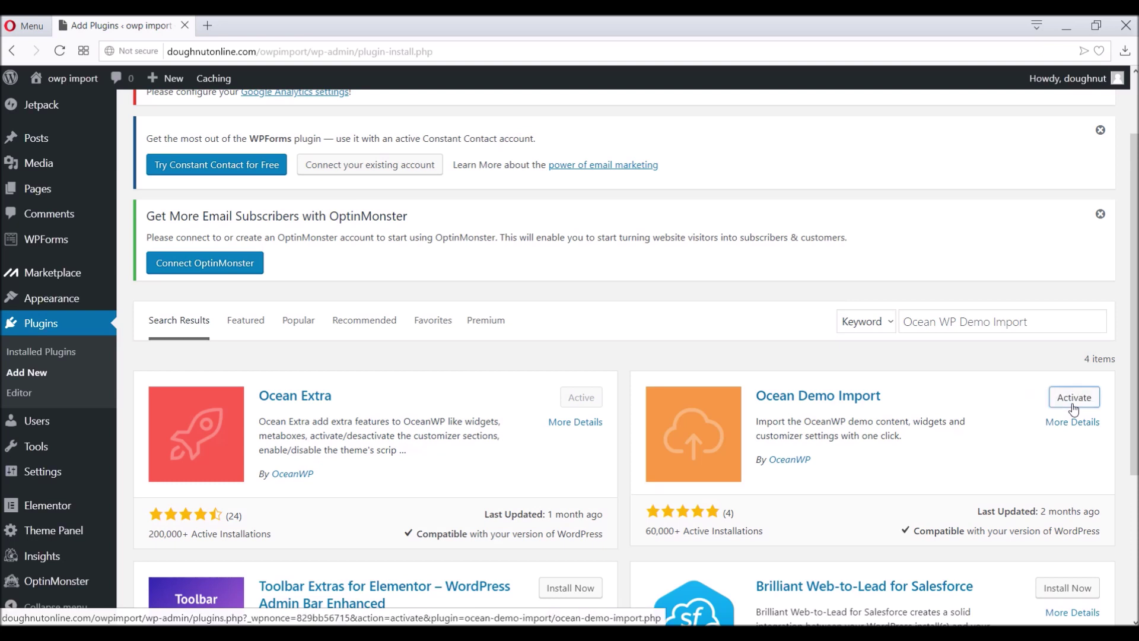
left_click(1074, 398)
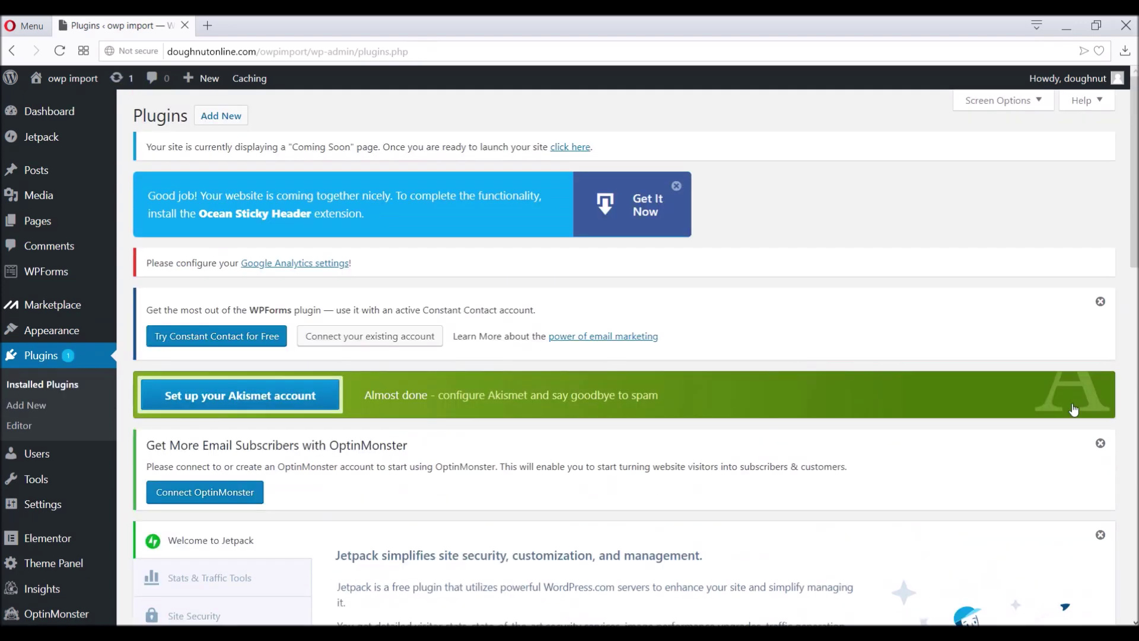
left_click_drag(1136, 198, 1136, 295)
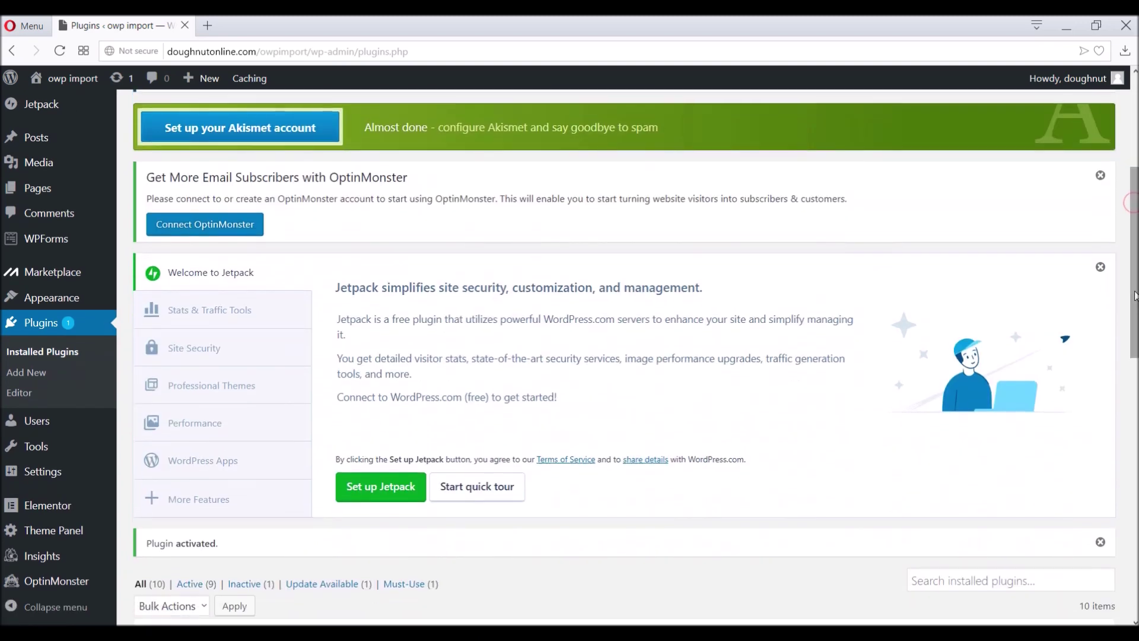
mouse_move(54, 563)
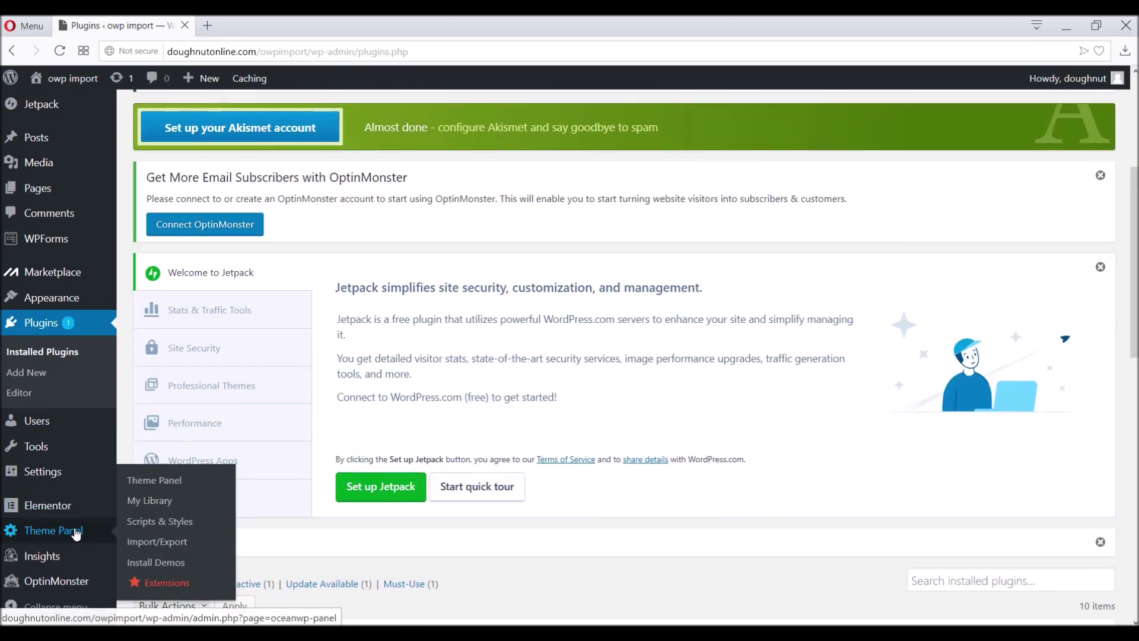
Step: Go to Theme Panel > Install Demos and bring up the Yoga demo's import details
left_click(178, 569)
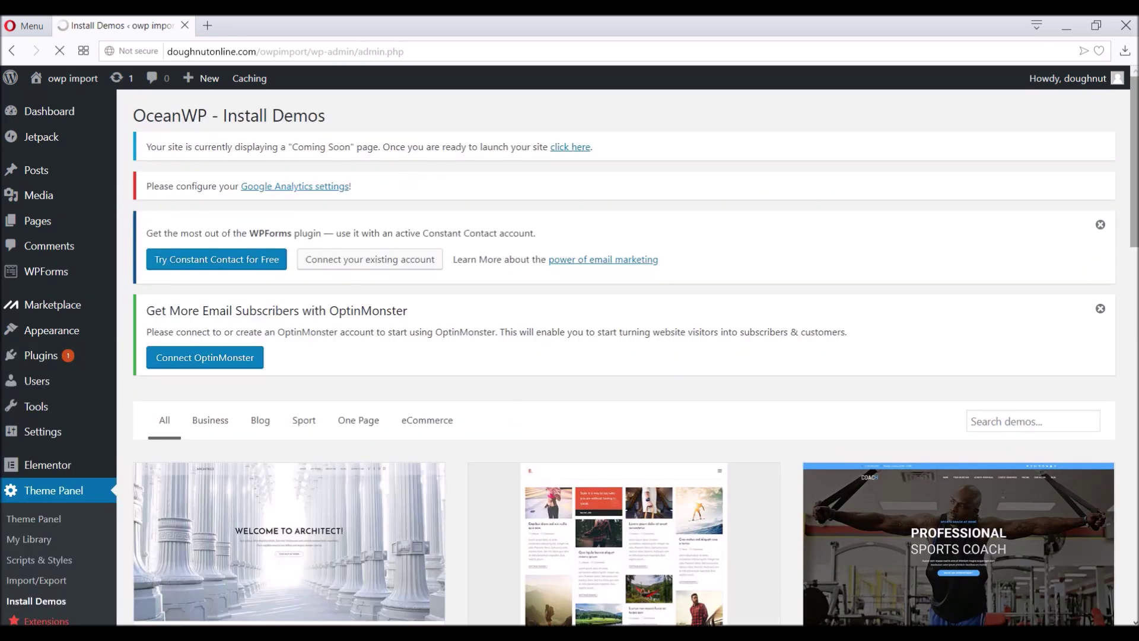
scroll(623, 357, "down", 3)
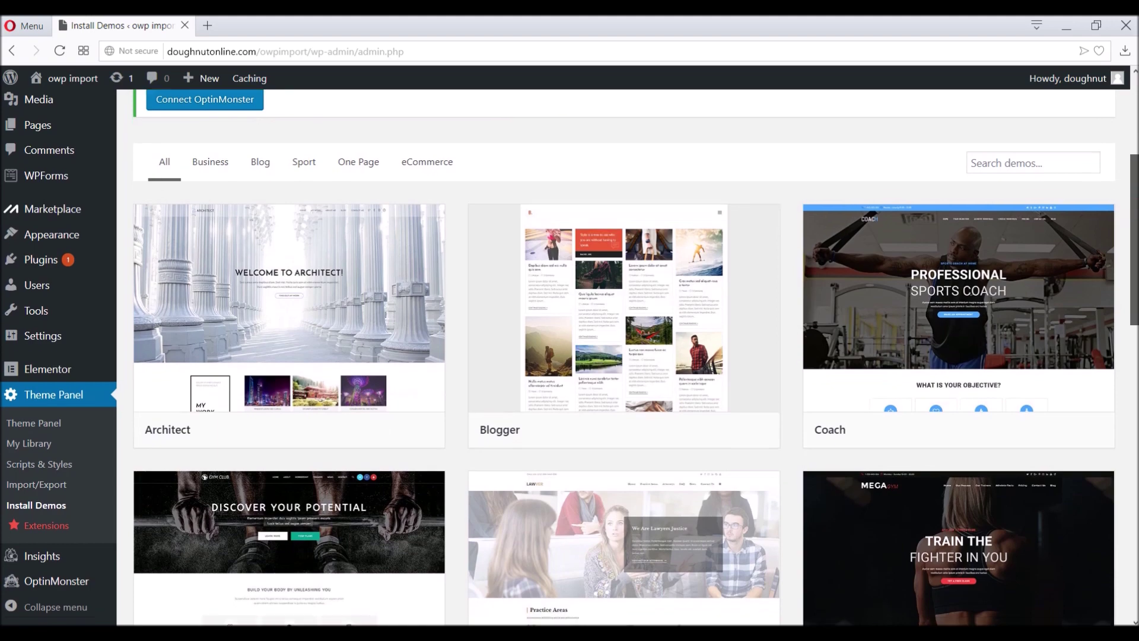
scroll(623, 356, "down", 2)
scroll(1131, 357, "down", 1)
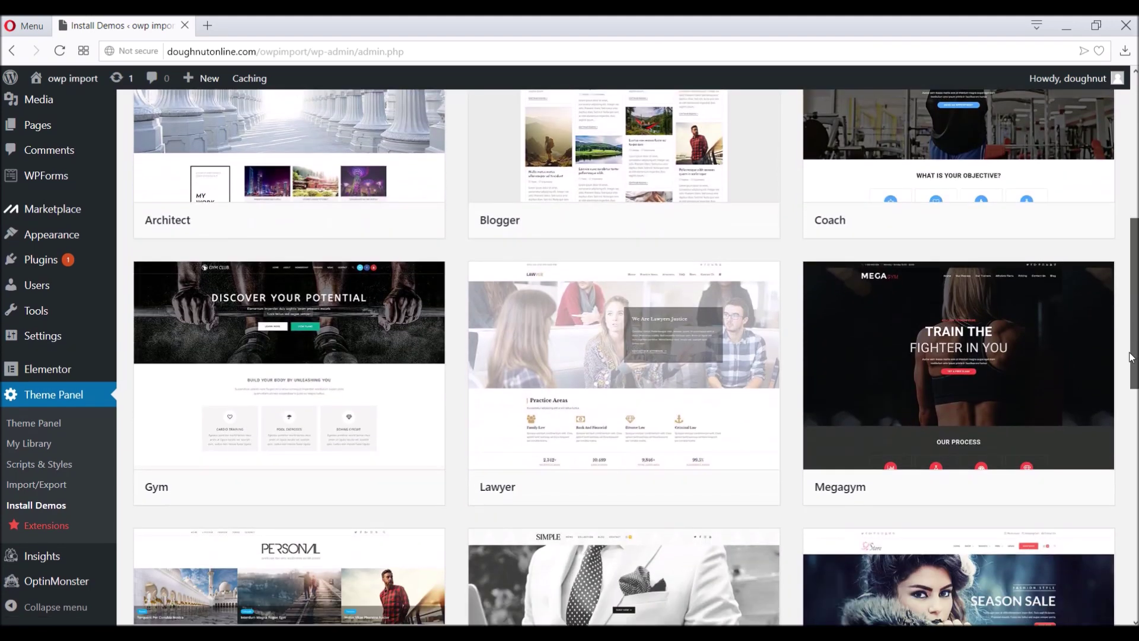
scroll(1131, 357, "up", 1)
scroll(1132, 356, "up", 1)
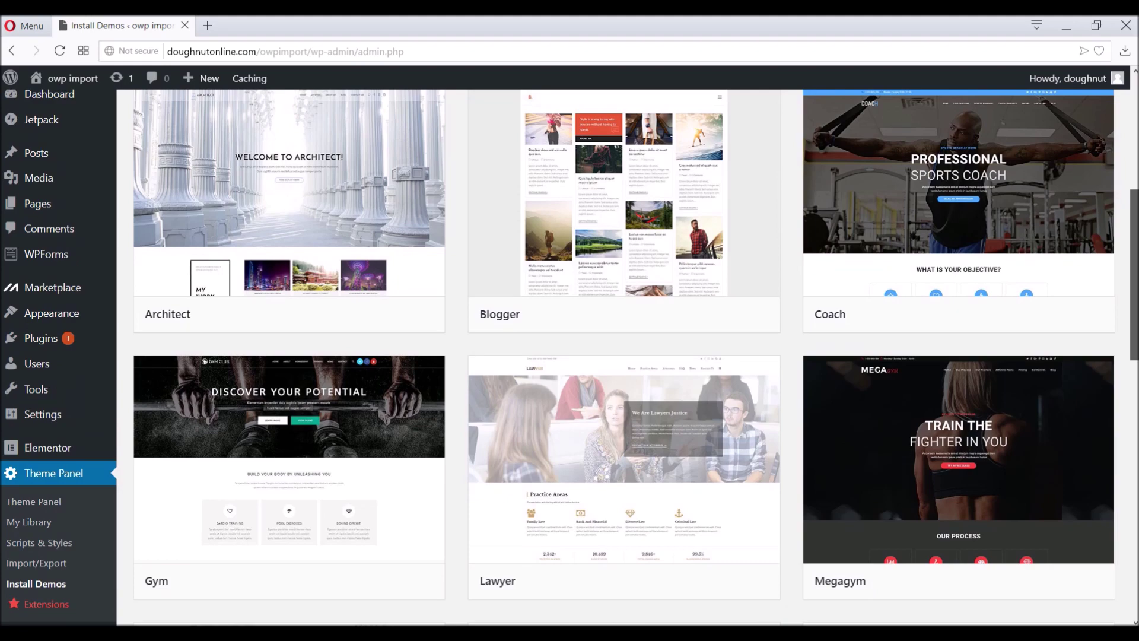
scroll(1131, 357, "down", 6)
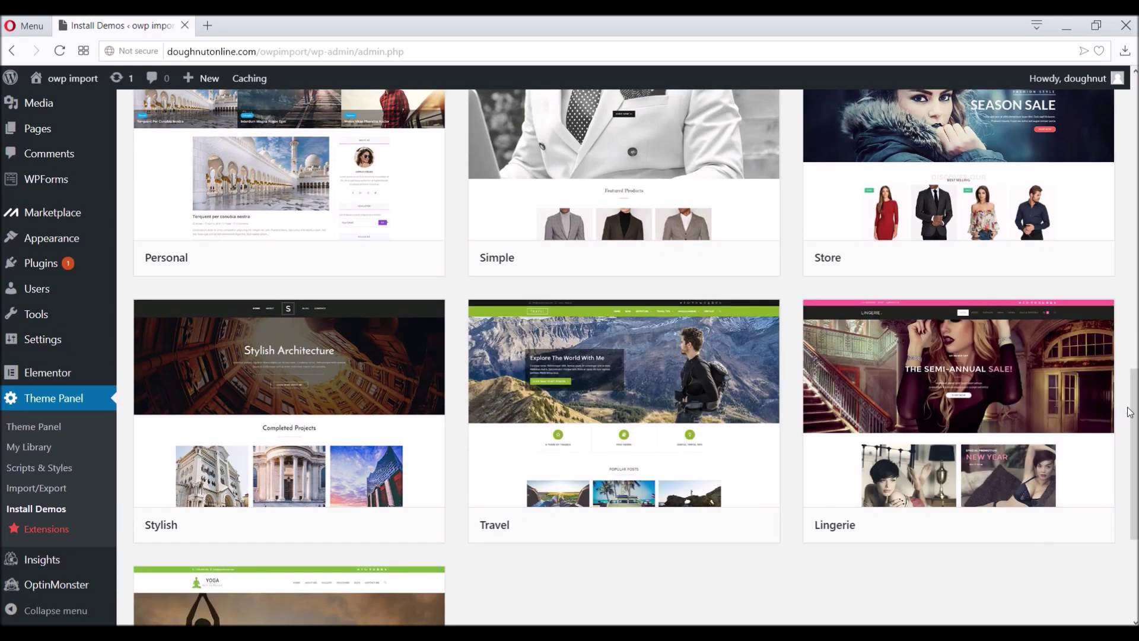
left_click_drag(1131, 411, 1132, 482)
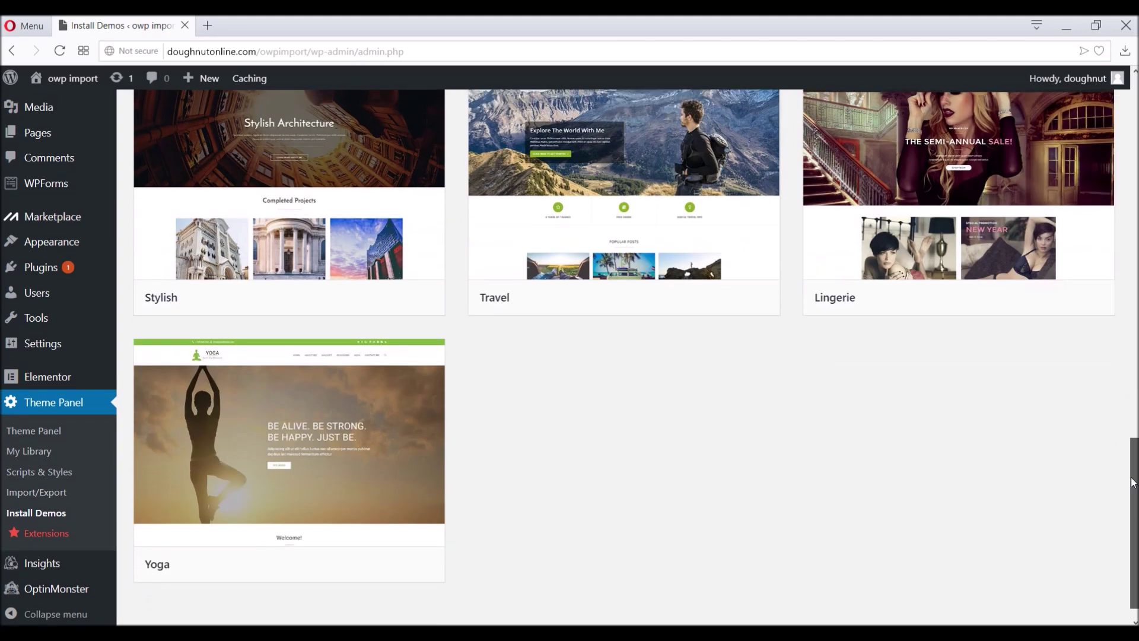
mouse_move(388, 440)
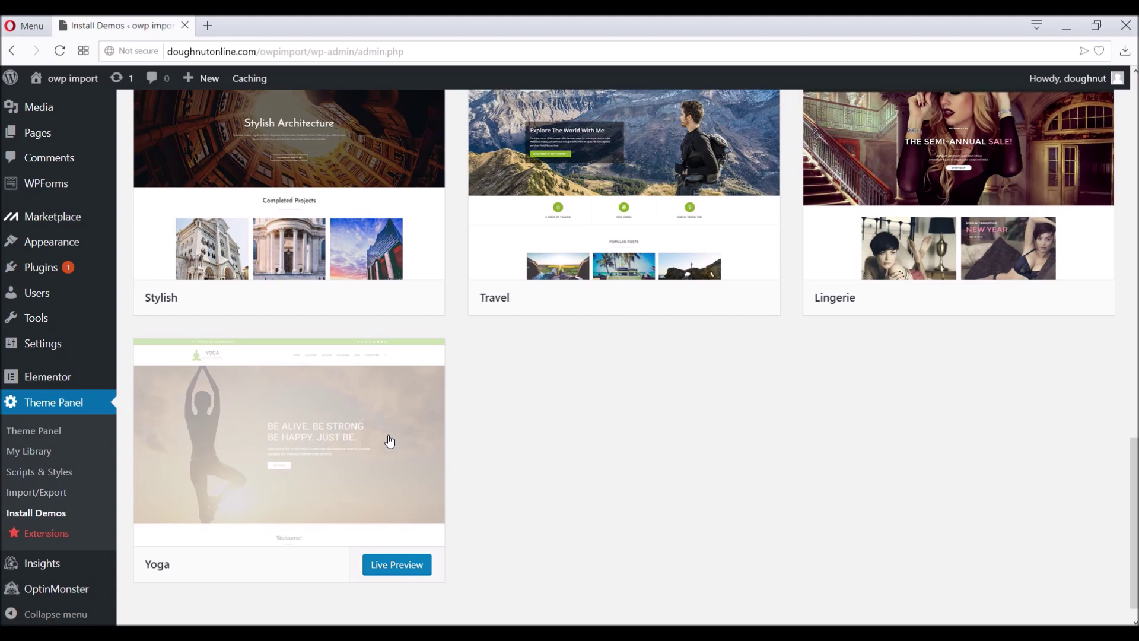
left_click(389, 441)
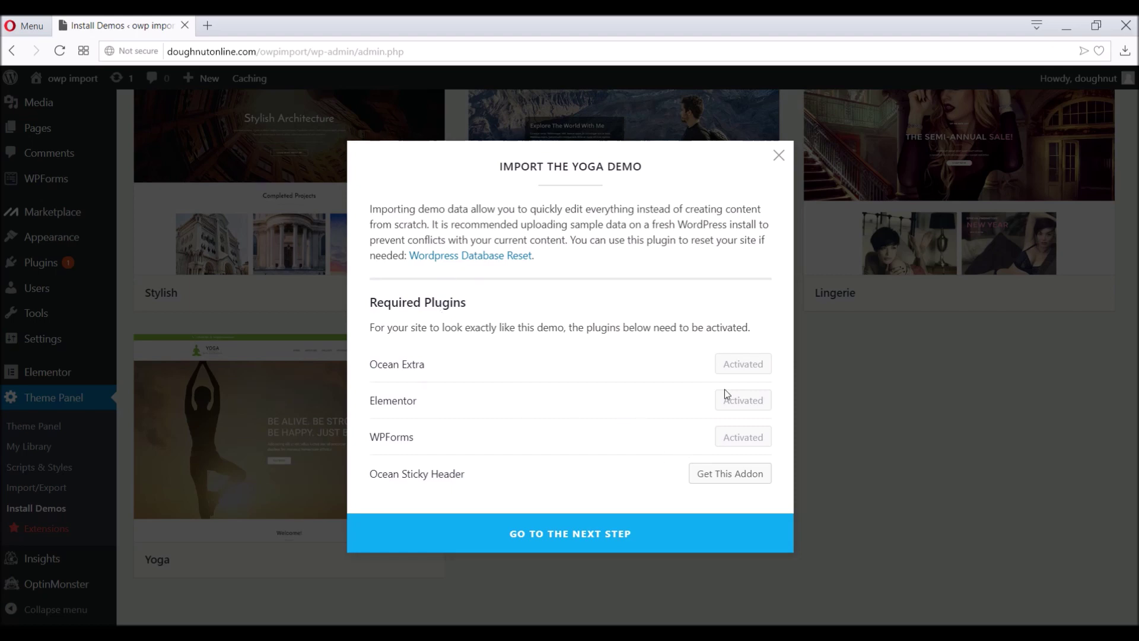
Step: Switch to the Travel demo, install Ocean Custom Sidebar and Ocean Social Sharing, and continue to the import options
left_click(781, 156)
mouse_move(623, 196)
left_click(676, 141)
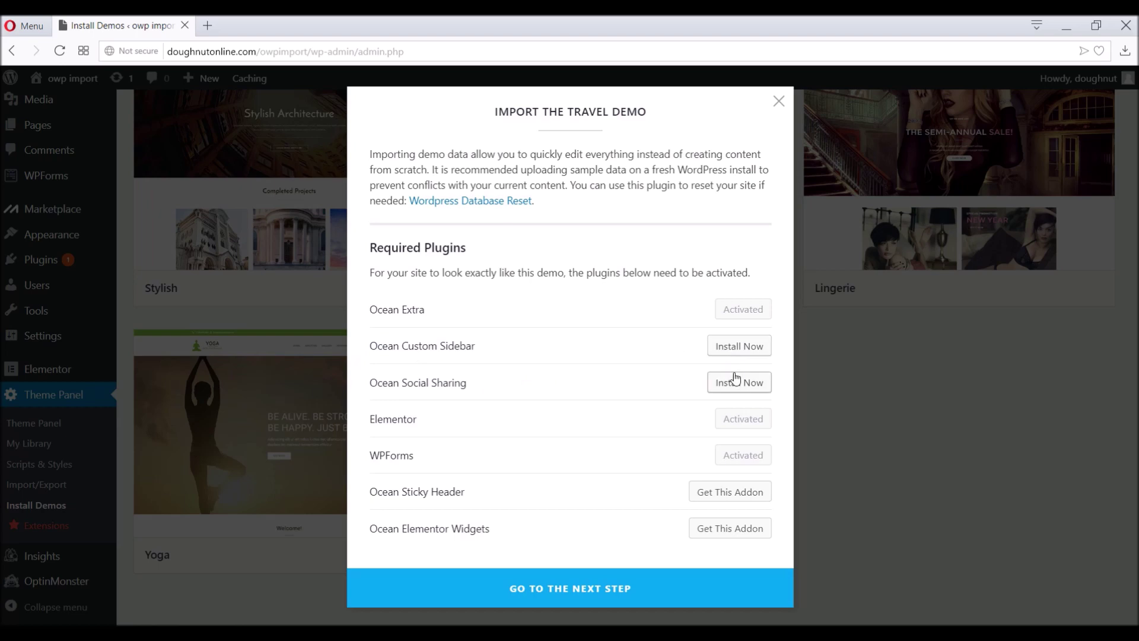
left_click(729, 353)
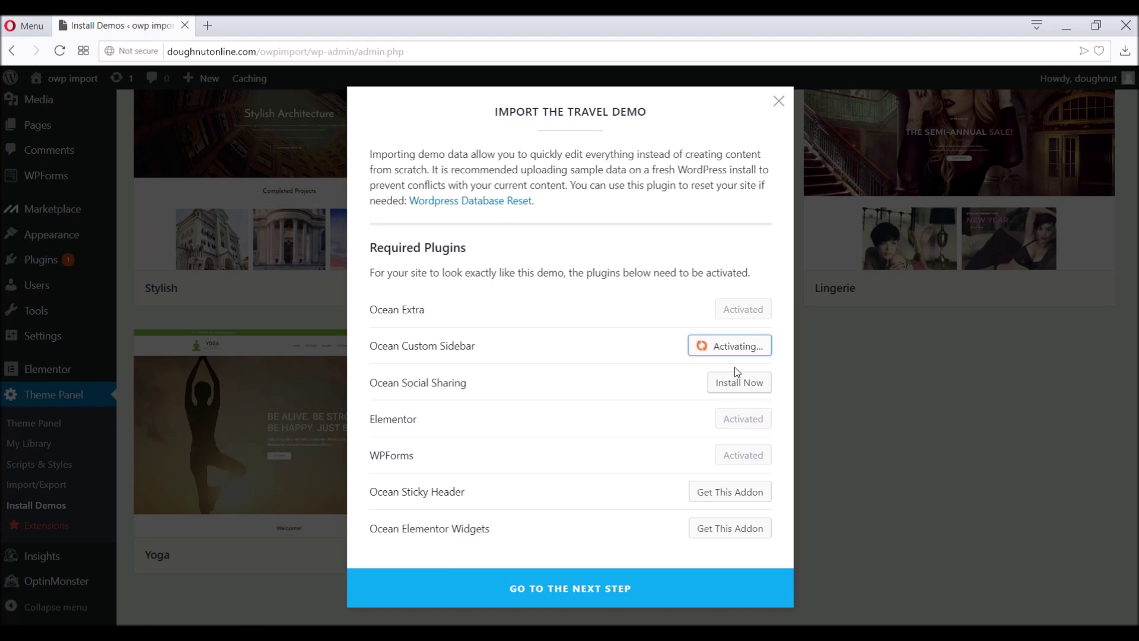
left_click(740, 385)
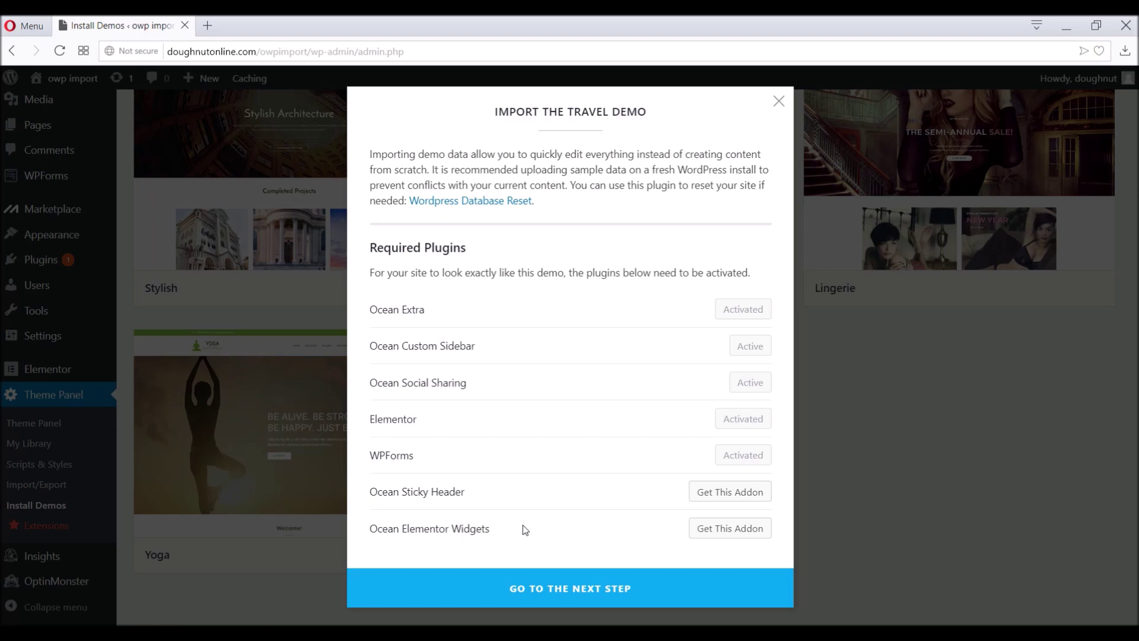
left_click(533, 588)
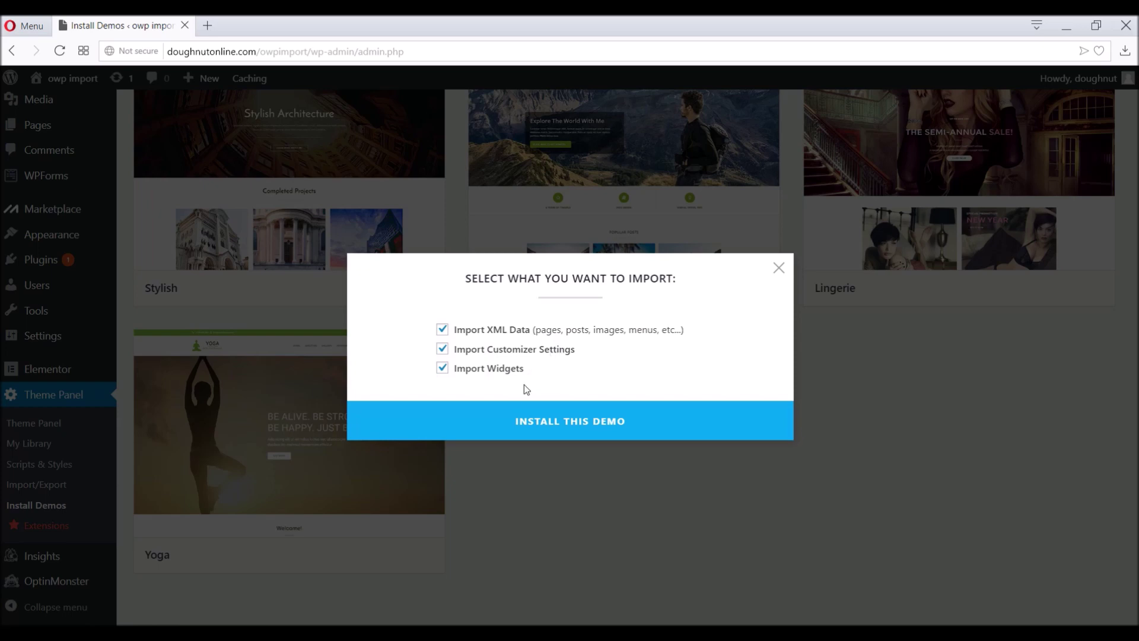
Step: Import the Travel demo with content, customizer settings and widgets all ticked
left_click(512, 420)
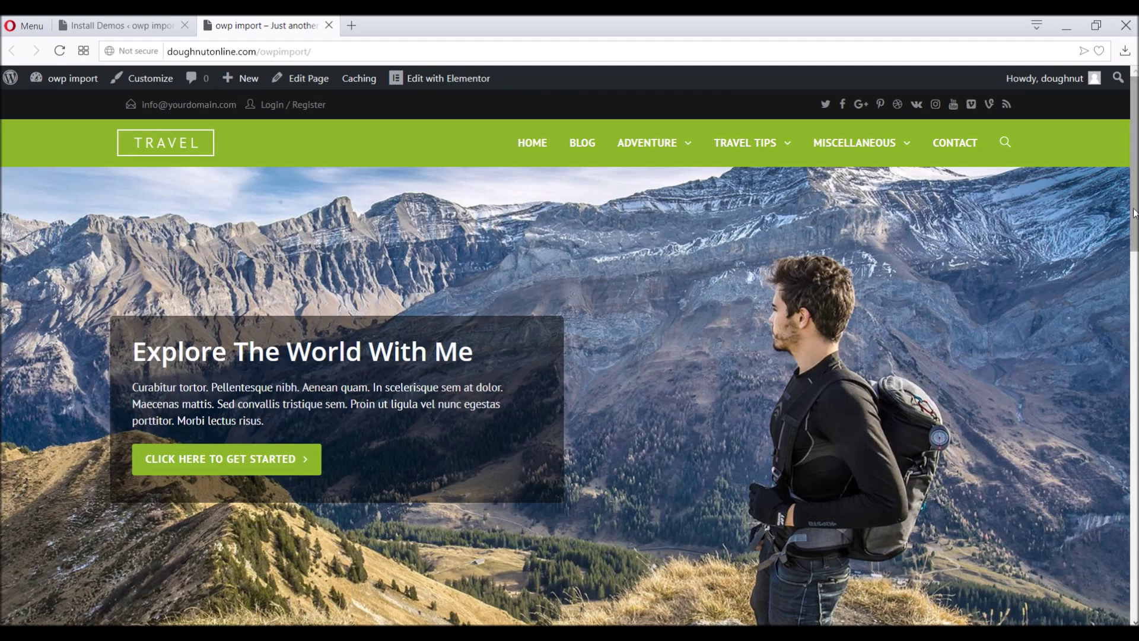
left_click_drag(1134, 211, 1134, 578)
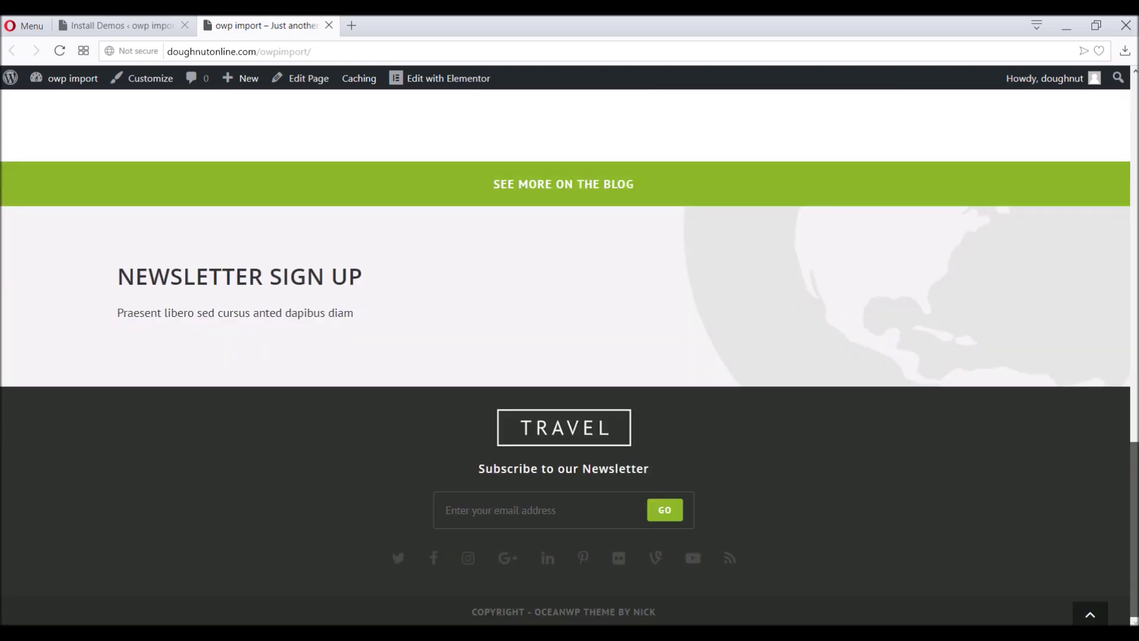
left_click_drag(1134, 578, 1134, 179)
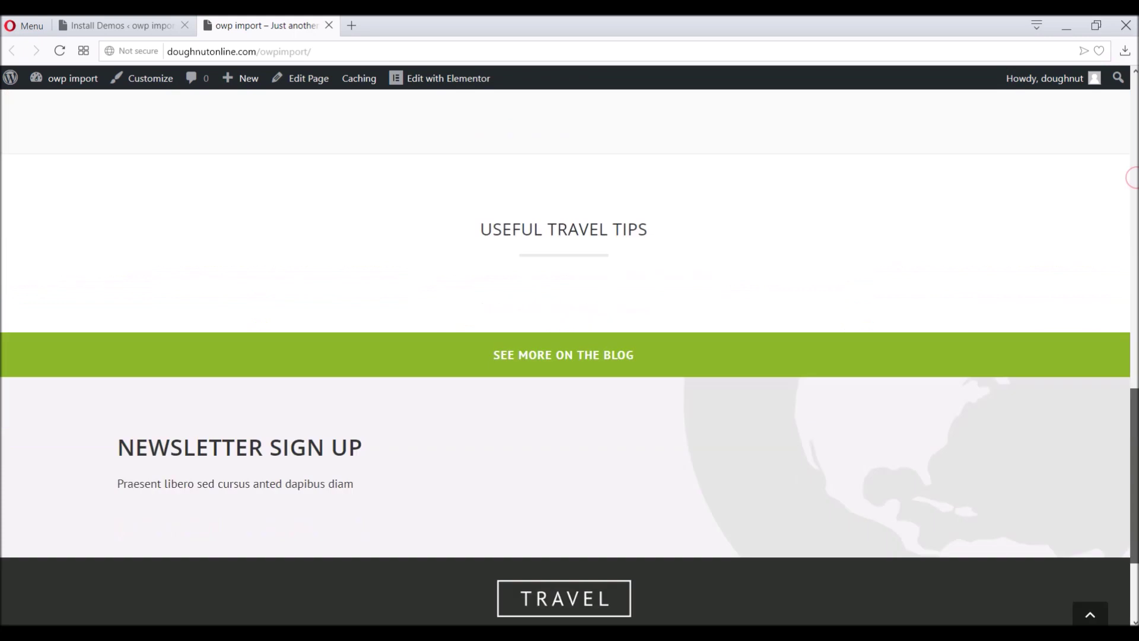
mouse_move(1134, 178)
left_mouse_down()
mouse_move(1134, 446)
mouse_move(1135, 133)
left_mouse_up()
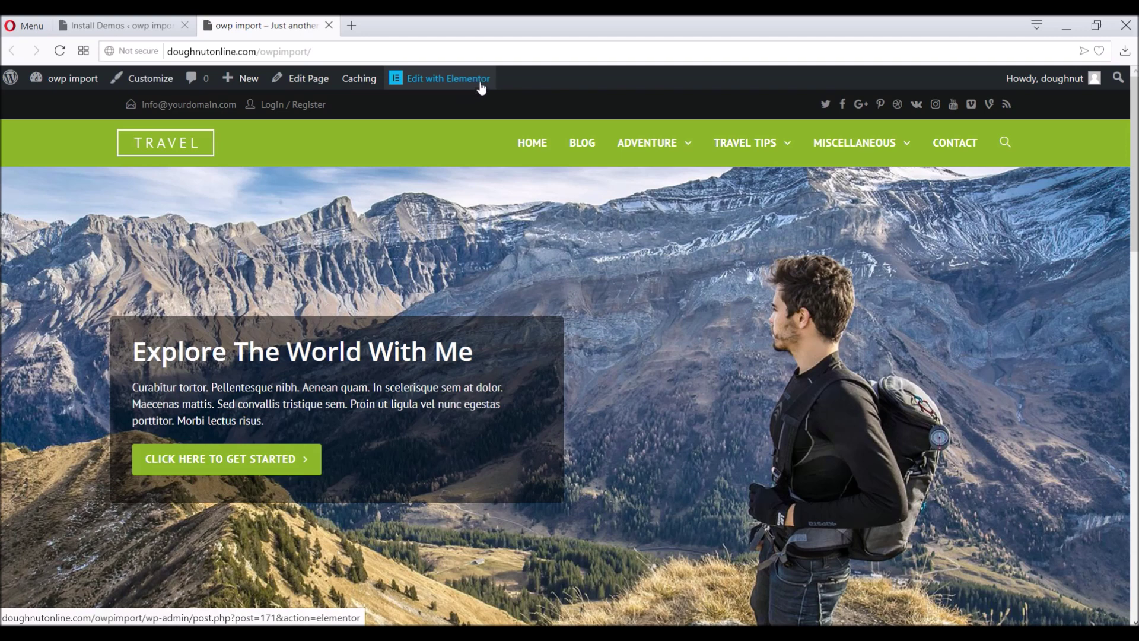
left_click(402, 84)
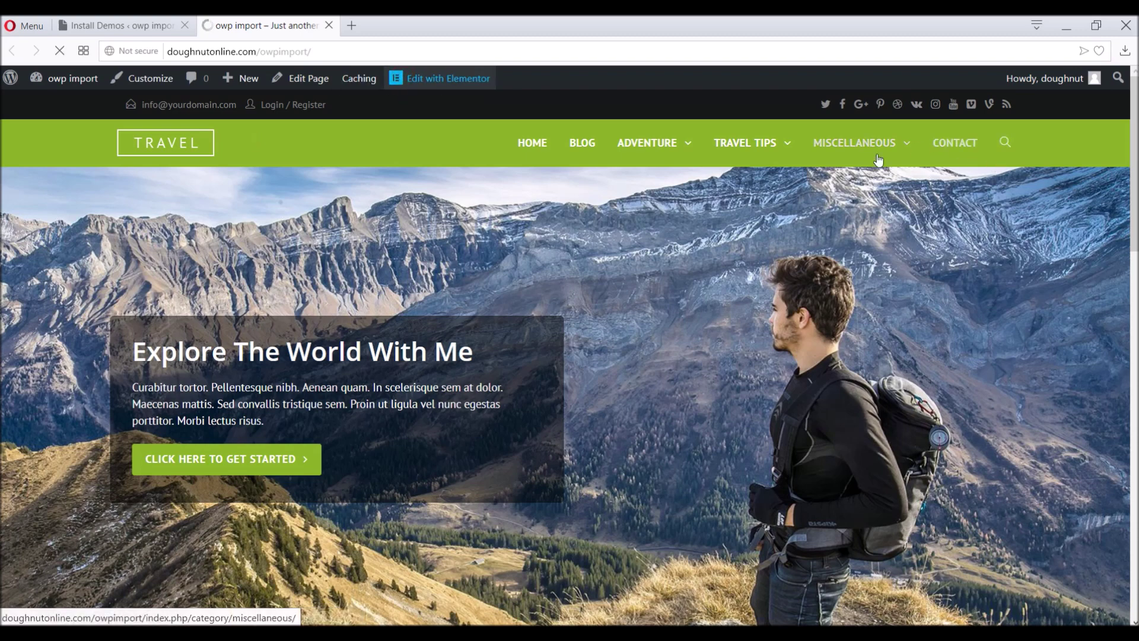